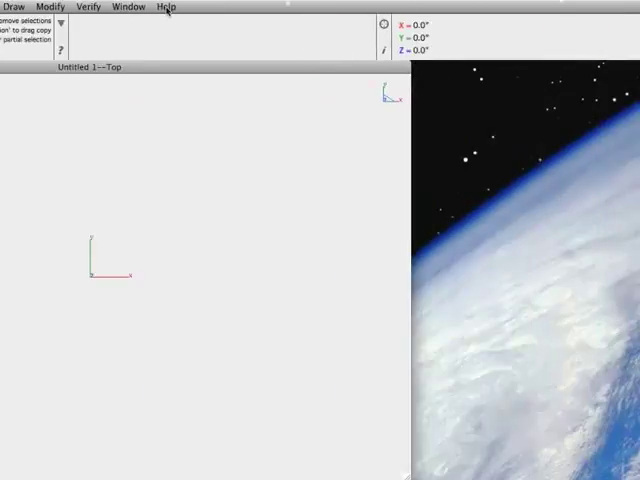
Step: Open the Modifying 3D Solids tutorial model from the Help > Tutorials menu
{"action": "left_click", "coordinate": [166, 7]}
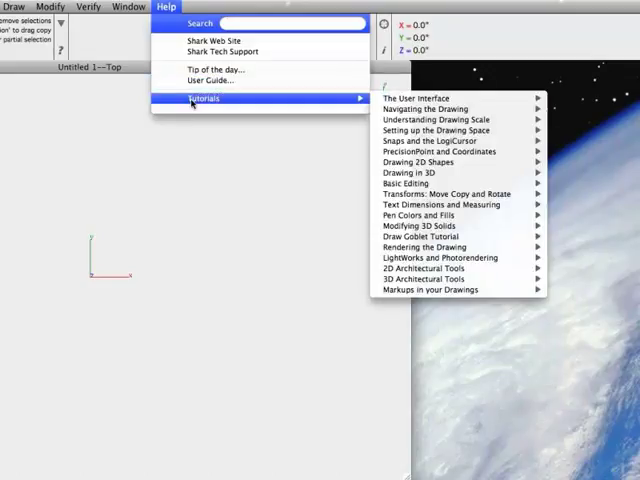
{"action": "mouse_move", "coordinate": [255, 98]}
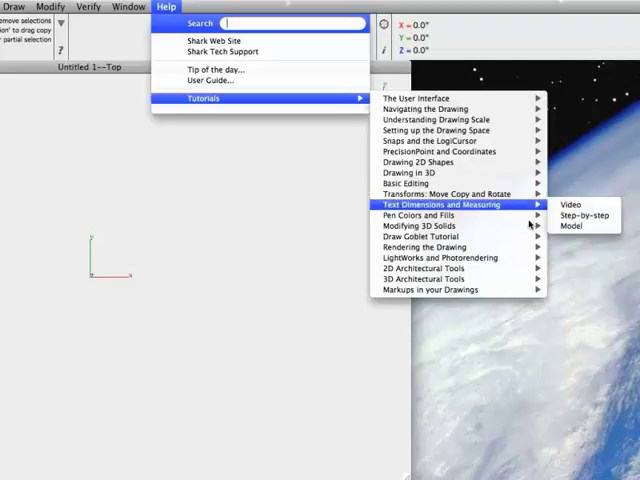
{"action": "mouse_move", "coordinate": [420, 226]}
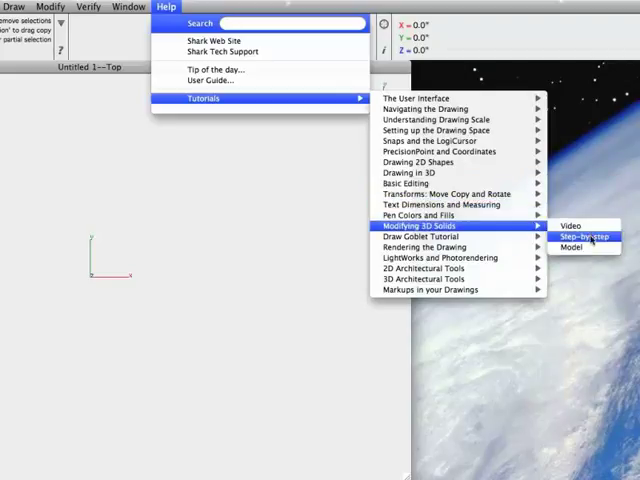
{"action": "left_click", "coordinate": [593, 247]}
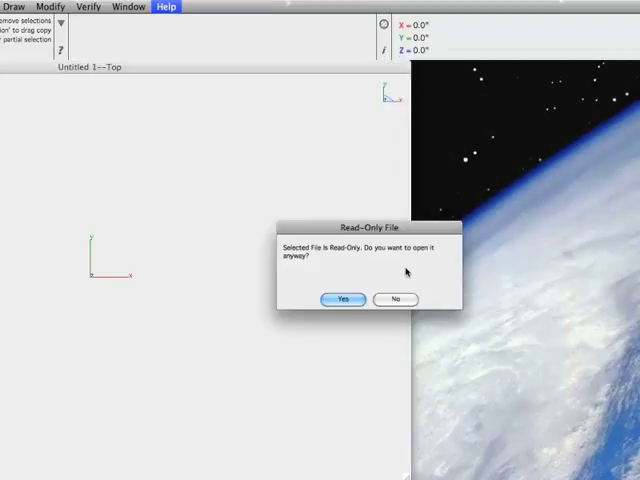
Step: Accept opening the model read-only, then open the Modifying 3D Solids step-by-step PDF
{"action": "left_click", "coordinate": [351, 303]}
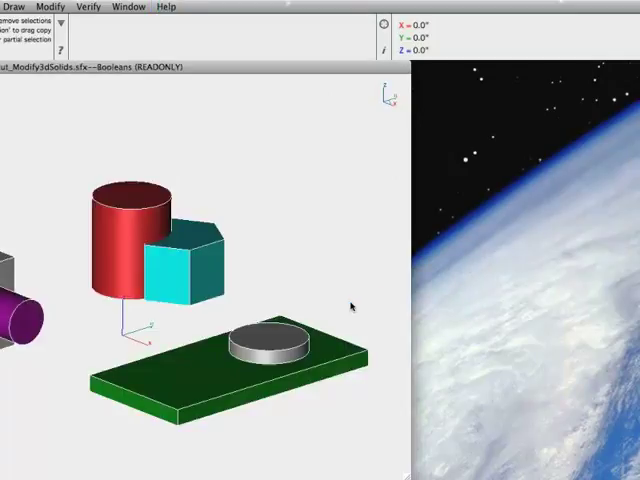
{"action": "left_click", "coordinate": [163, 6]}
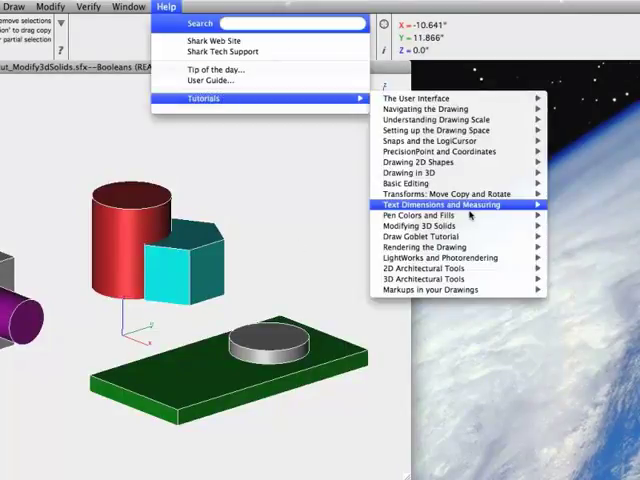
{"action": "mouse_move", "coordinate": [419, 226]}
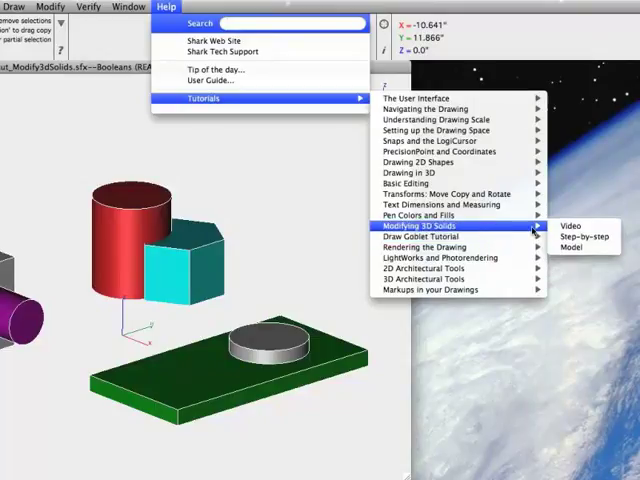
{"action": "left_click", "coordinate": [584, 237]}
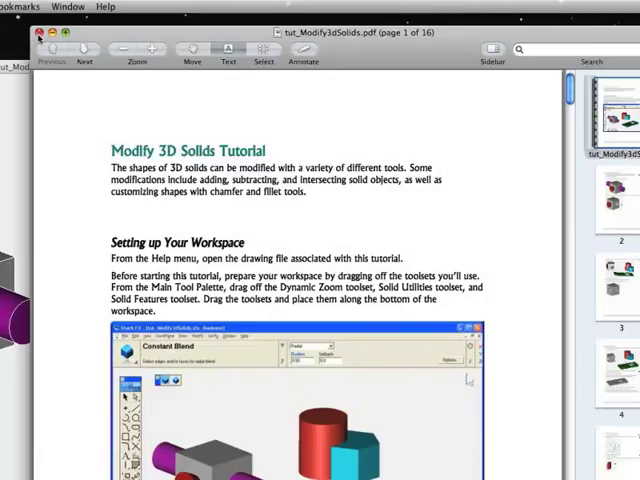
Step: Close the step-by-step PDF and return to the tutorial model in Shark FX
{"action": "left_click", "coordinate": [39, 33]}
{"action": "left_click", "coordinate": [64, 100]}
{"action": "left_click", "coordinate": [165, 7]}
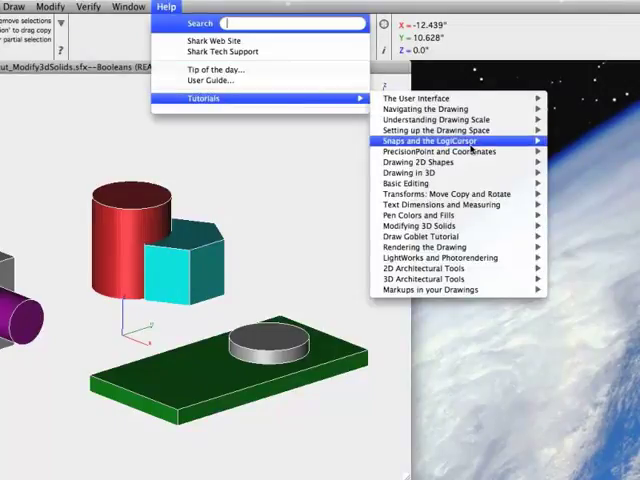
{"action": "mouse_move", "coordinate": [420, 226]}
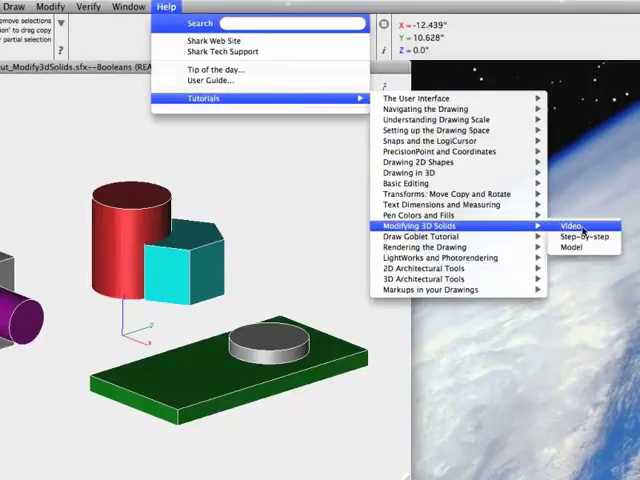
Step: Open the Modifying 3D Solids video tutorial in QuickTime Player
{"action": "left_click", "coordinate": [571, 226]}
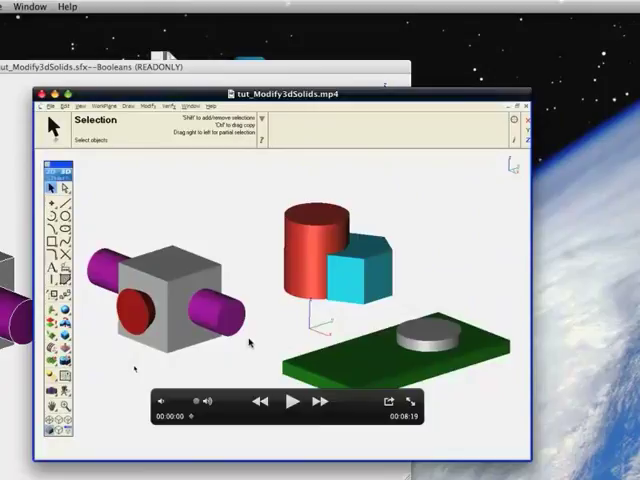